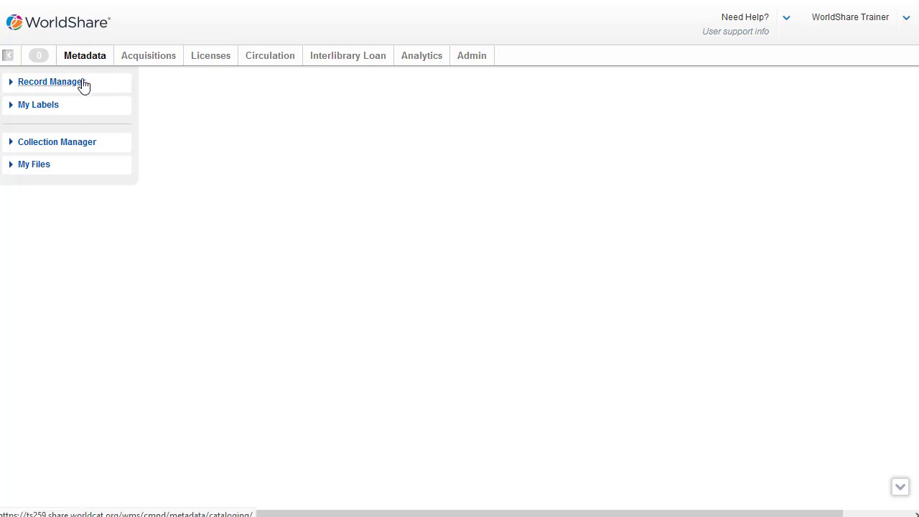
click(83, 85)
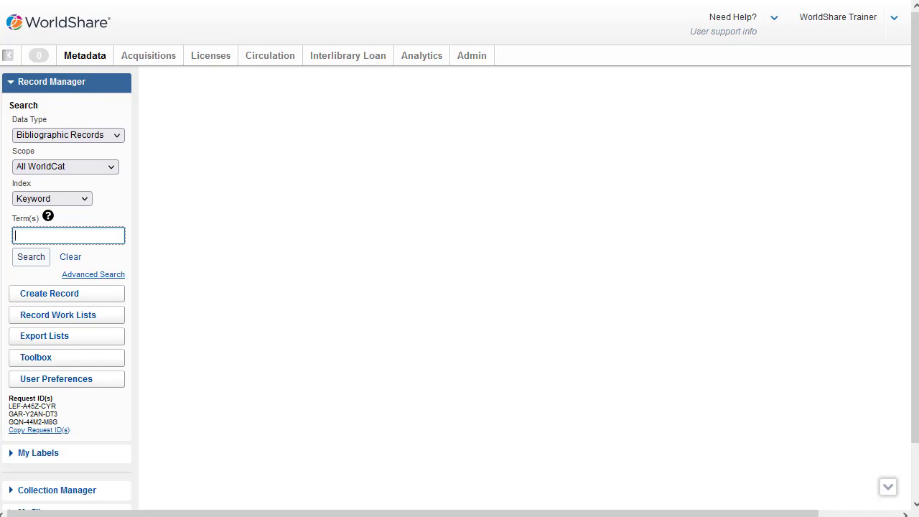
click(86, 201)
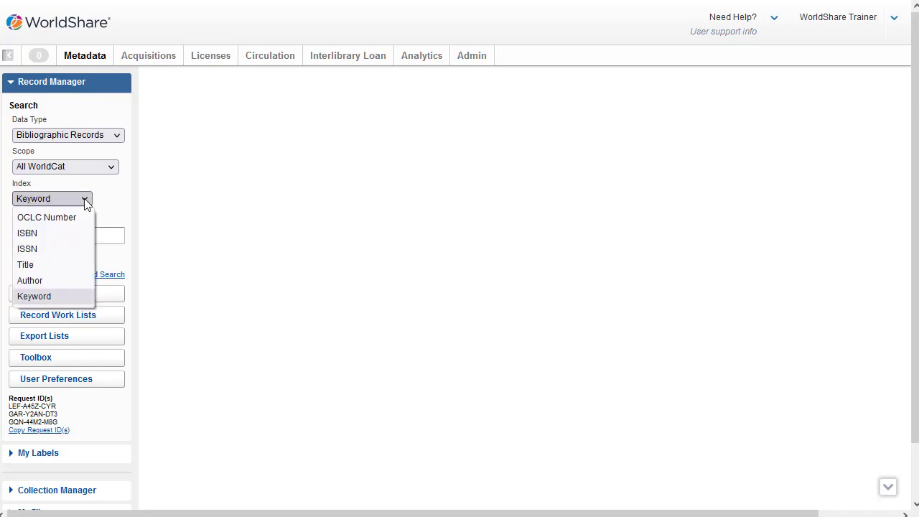
click(67, 234)
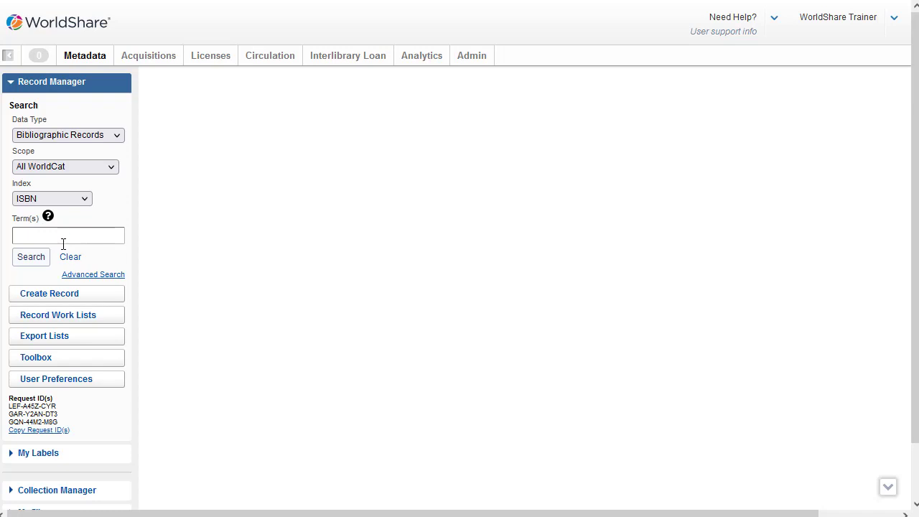
key(ctrl+v)
click(19, 260)
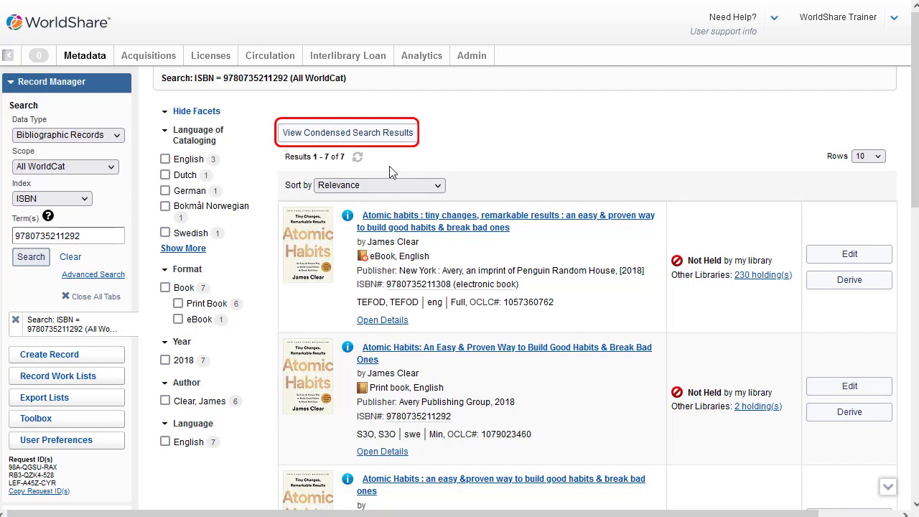
- View the results in condensed form with the facets hidden, and return to the enhanced results with the facets shown
click(338, 137)
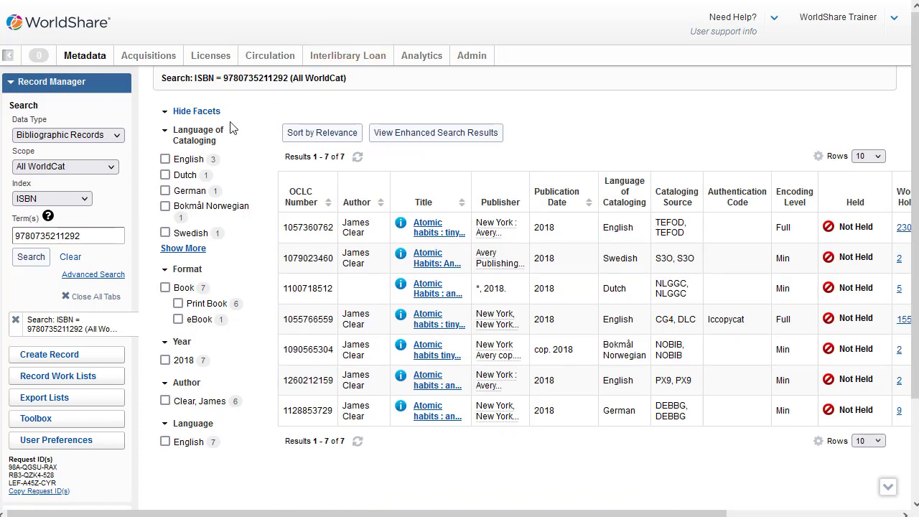
click(192, 114)
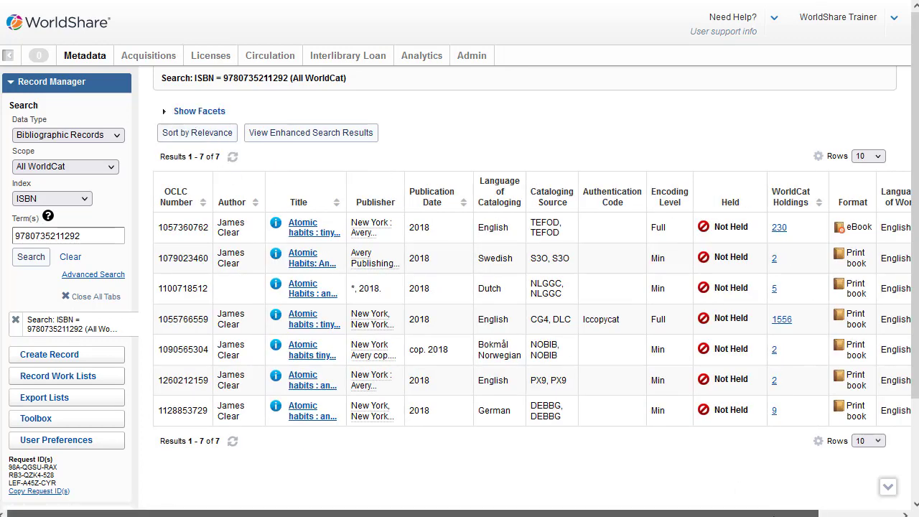
scroll(459, 513, right, 1)
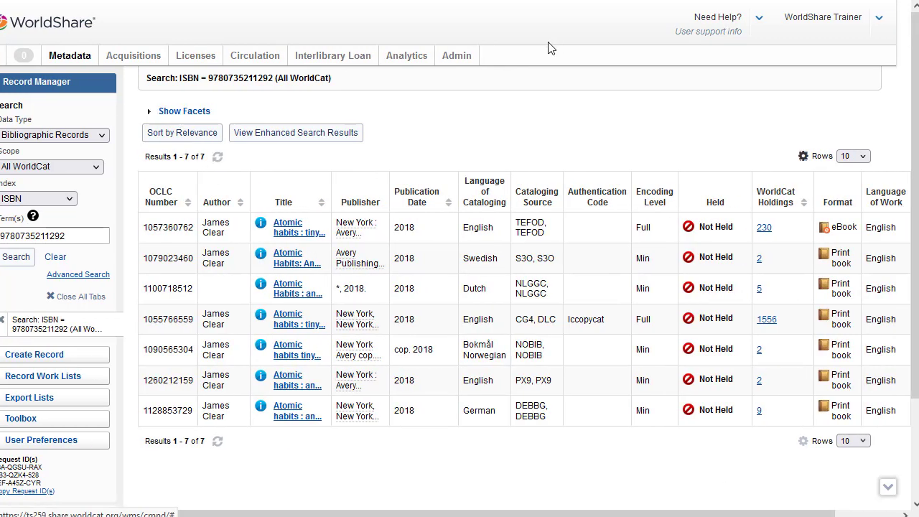
click(285, 137)
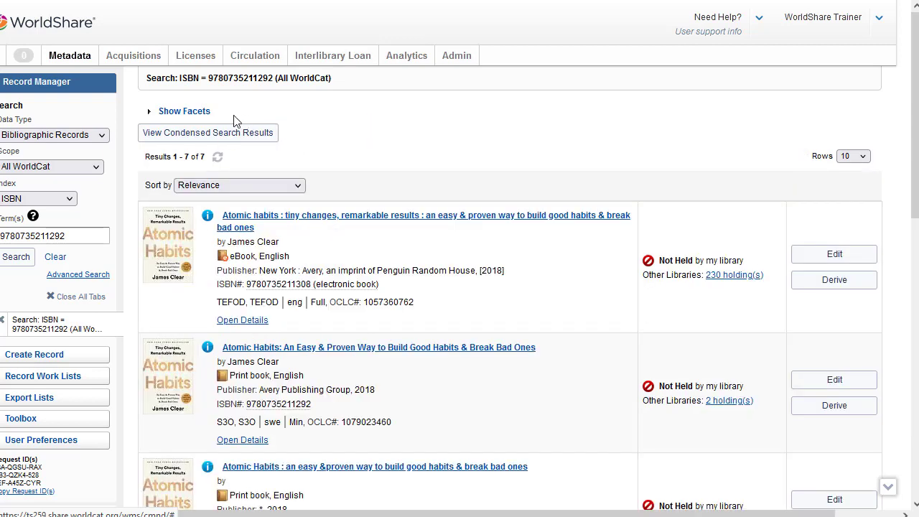
click(174, 115)
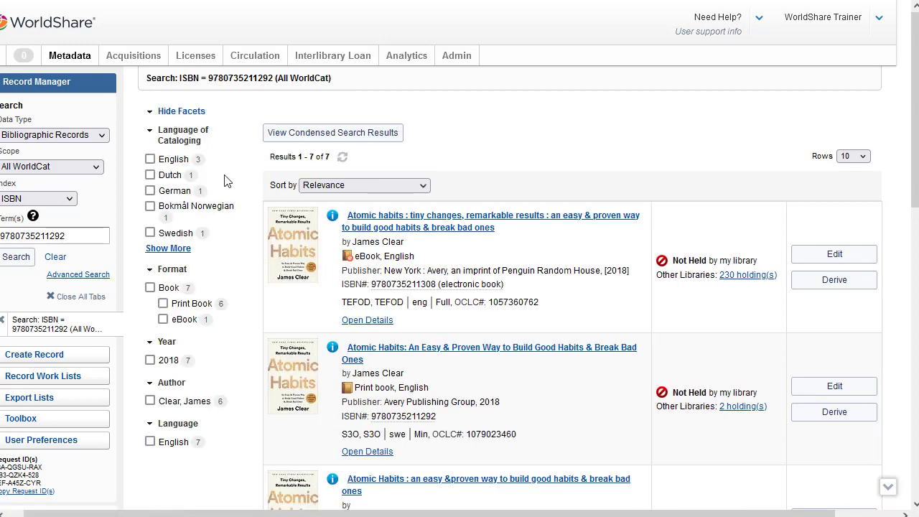
- Limit the ISBN search results to English language of cataloging and the Print Book format
click(149, 160)
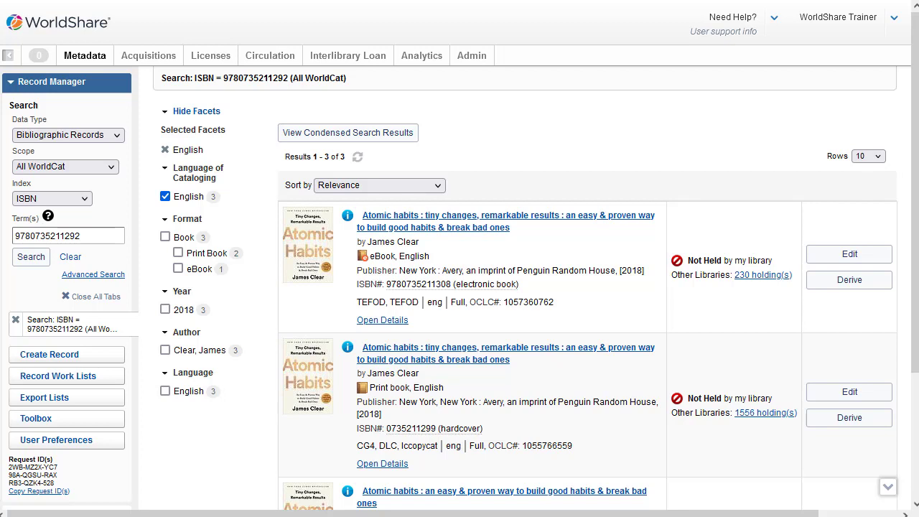
click(178, 253)
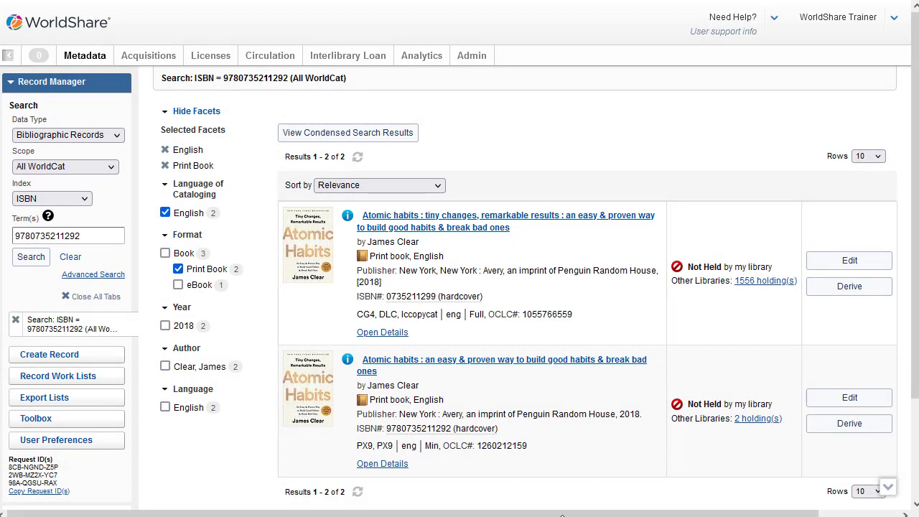
- Look at the first Atomic Habits result's information and its MARC record, and return to the search results
click(348, 217)
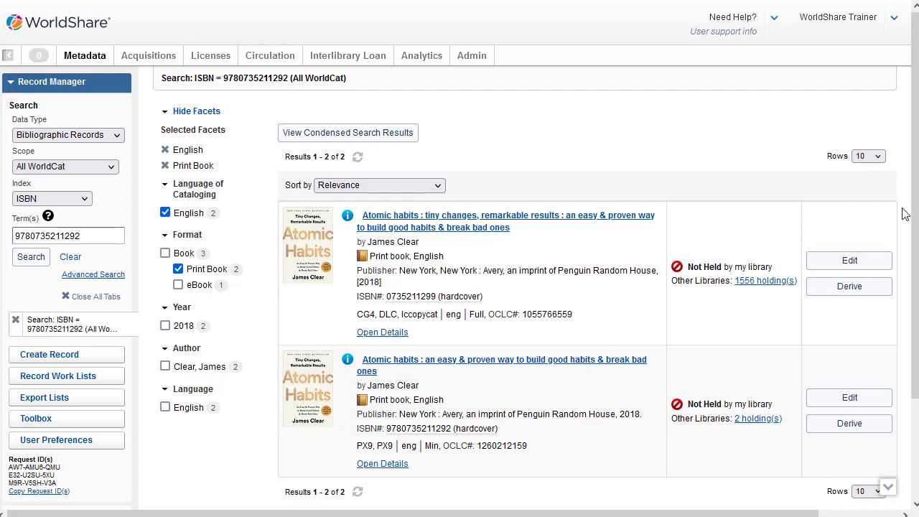
click(850, 262)
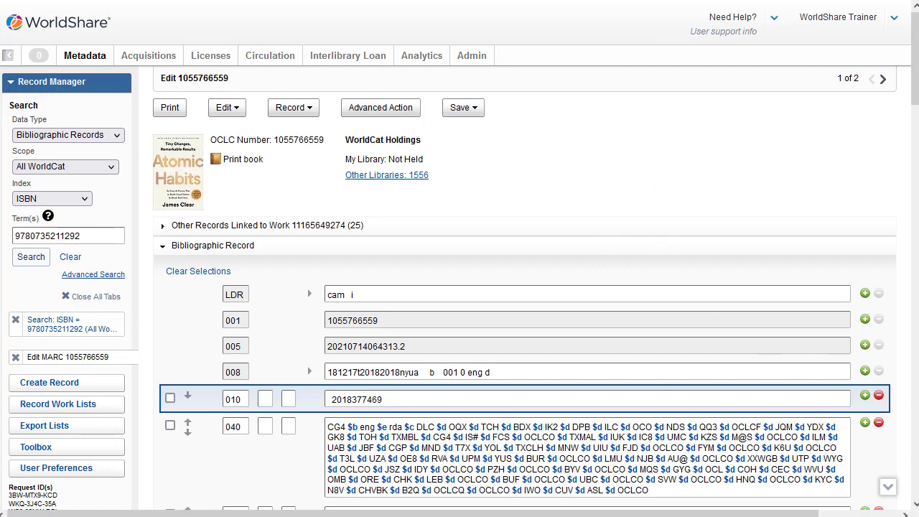
click(52, 330)
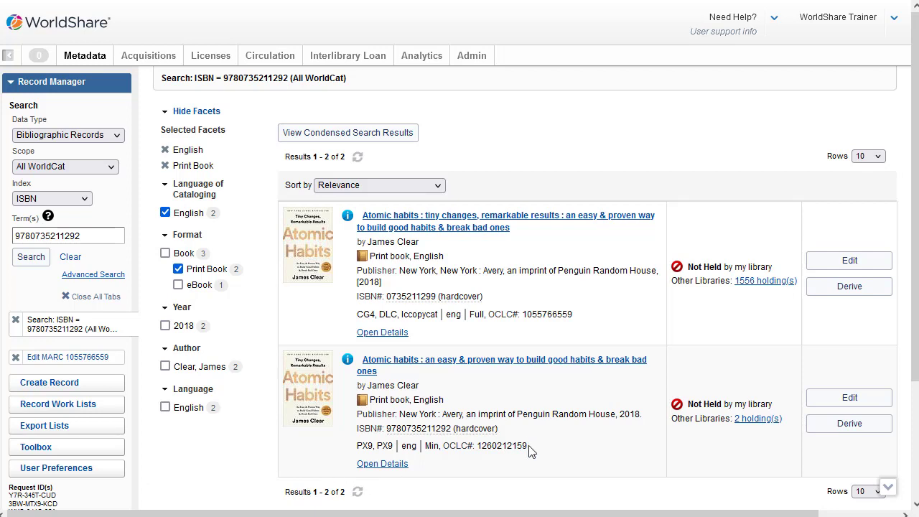
drag(530, 447, 477, 447)
key(ctrl+c)
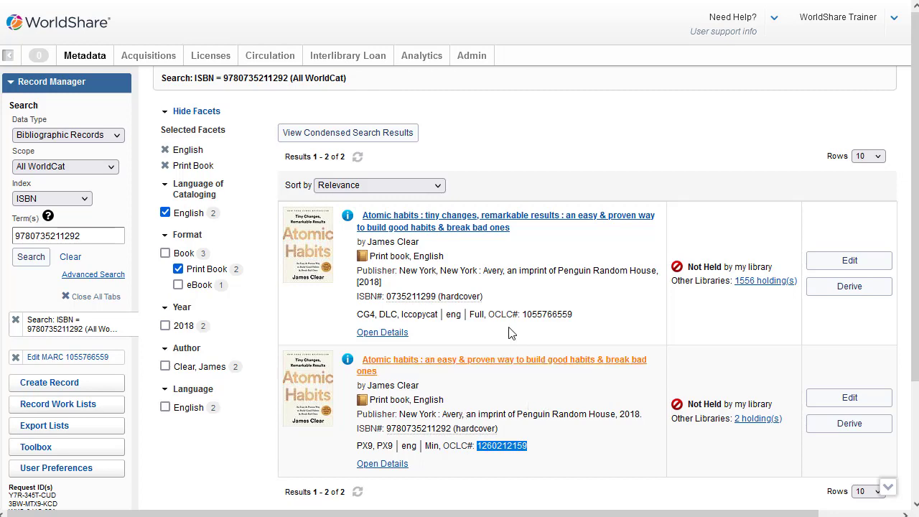
click(426, 222)
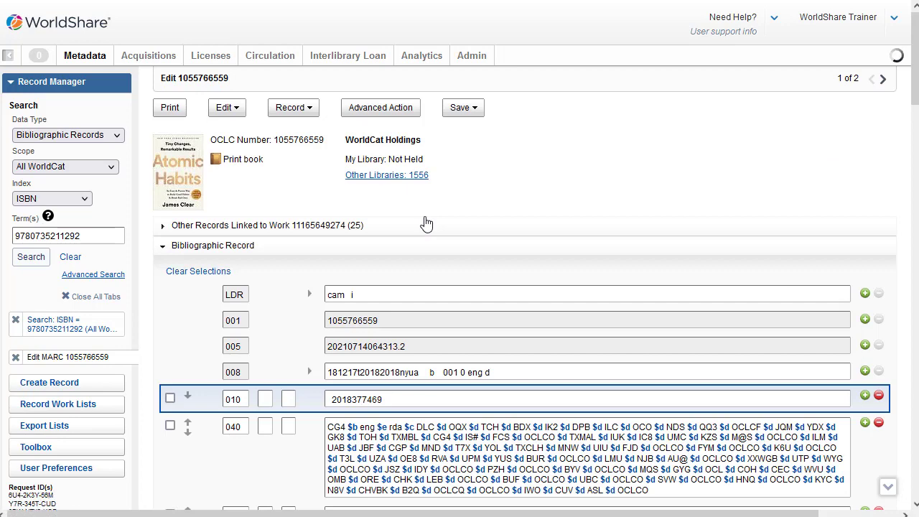
click(313, 112)
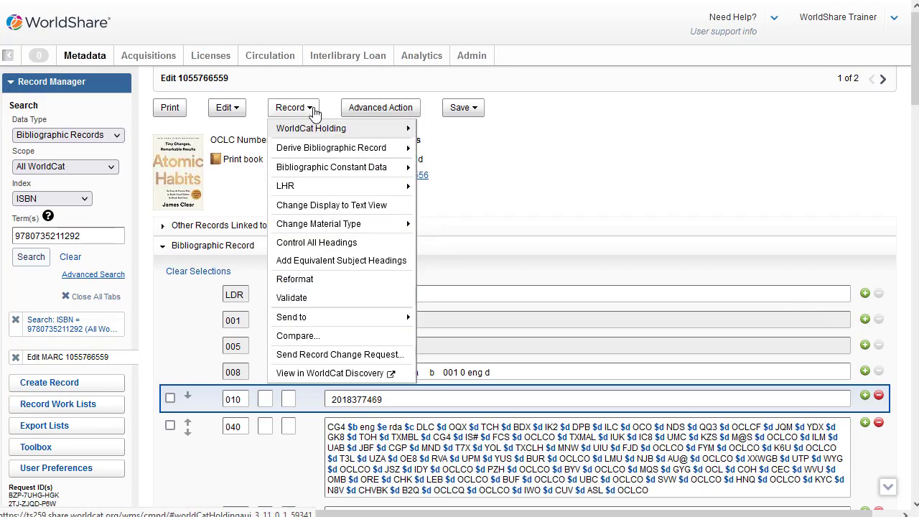
click(318, 337)
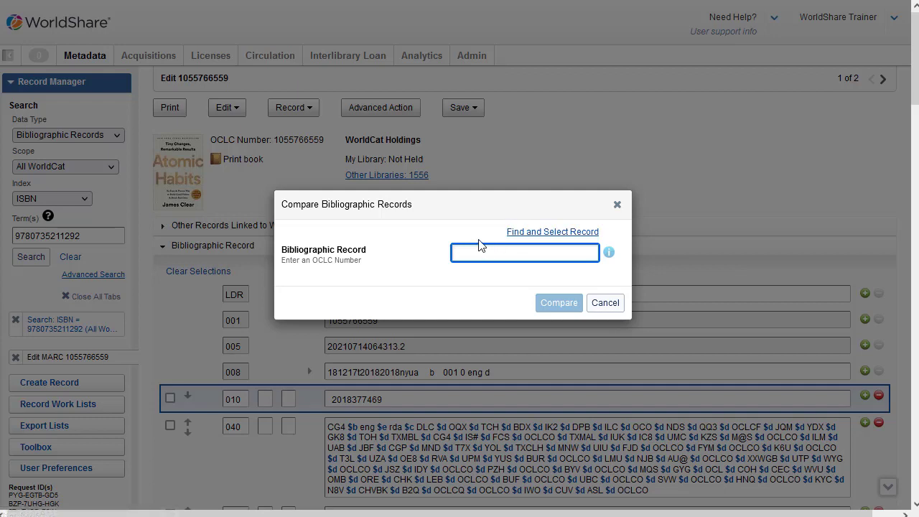
key(ctrl+v)
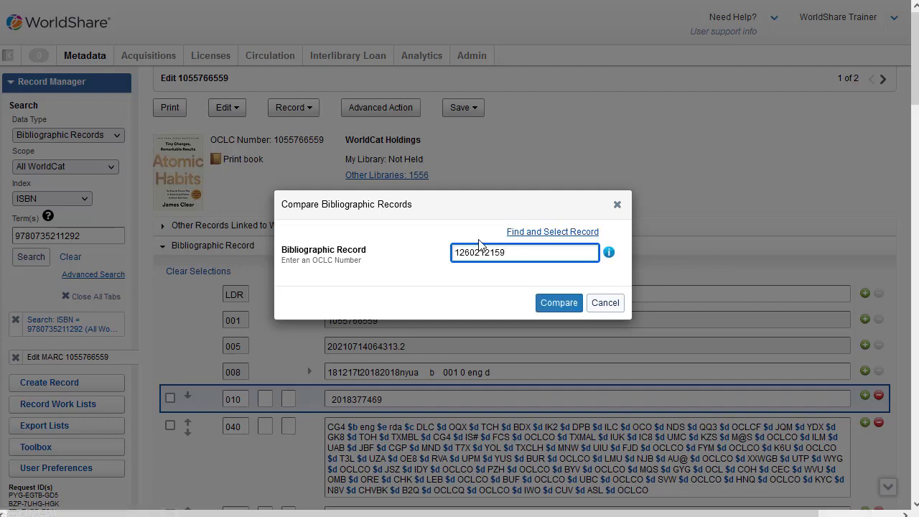
click(557, 304)
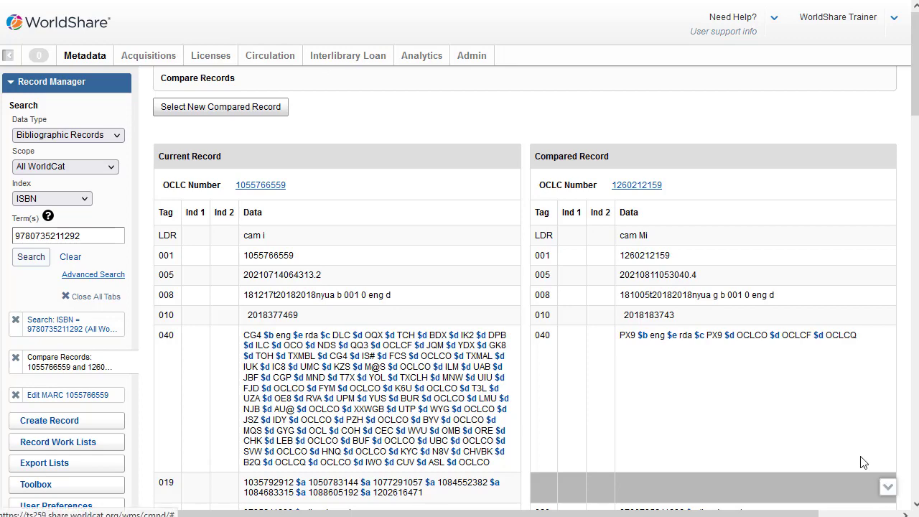
scroll(801, 424, down, 2)
scroll(803, 428, down, 3)
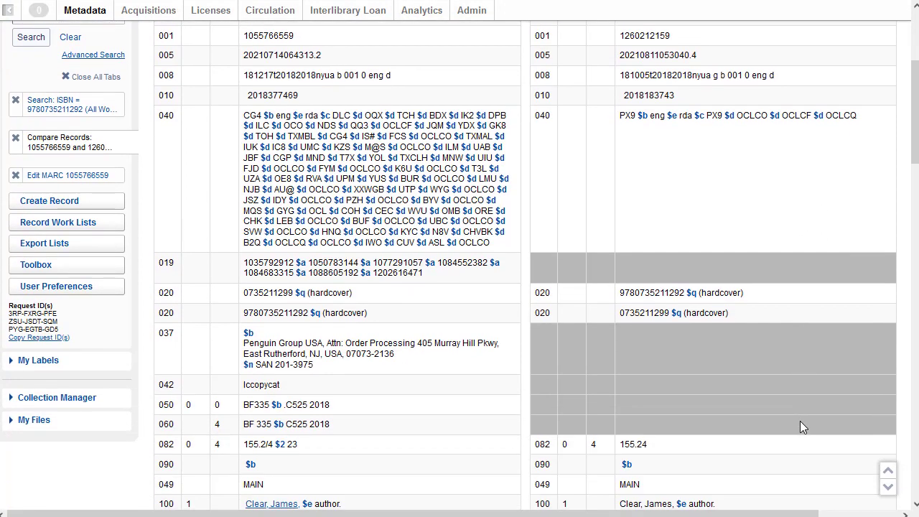
scroll(803, 429, down, 5)
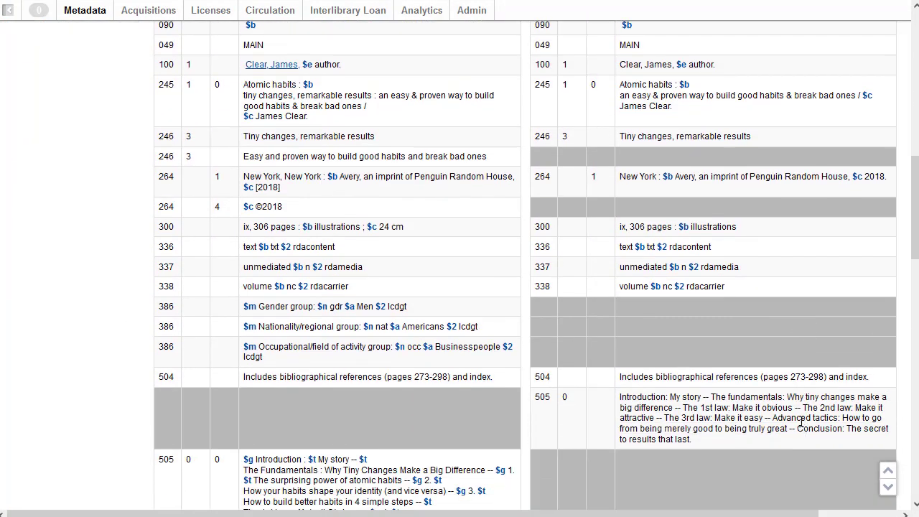
scroll(803, 428, up, 10)
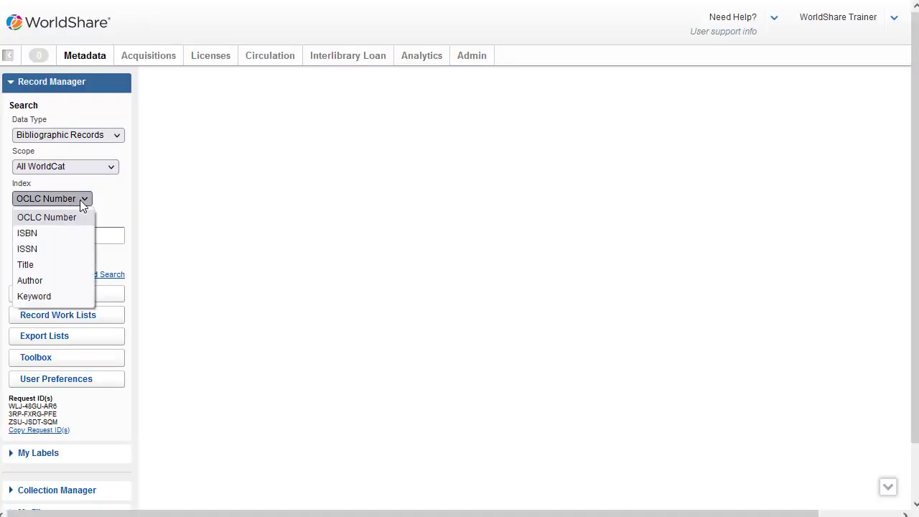
- Search all WorldCat bibliographic records by title for "battle cry"
click(71, 266)
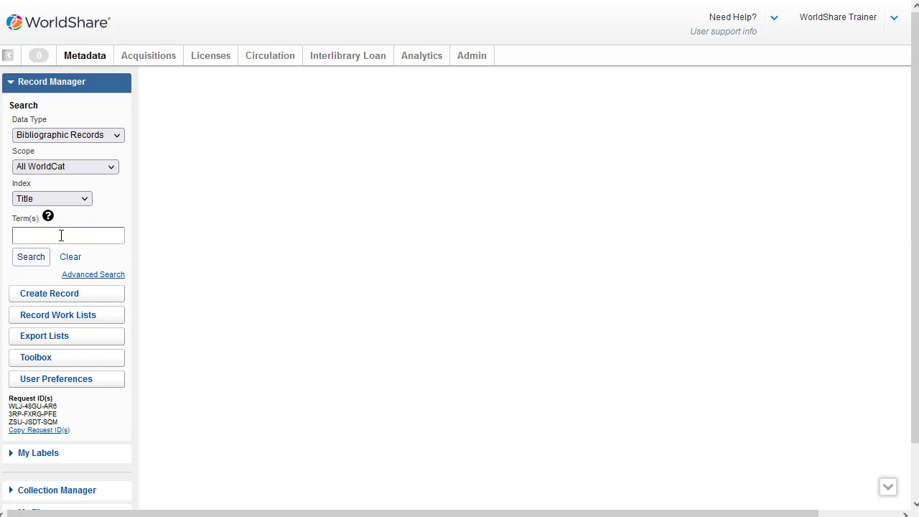
click(62, 236)
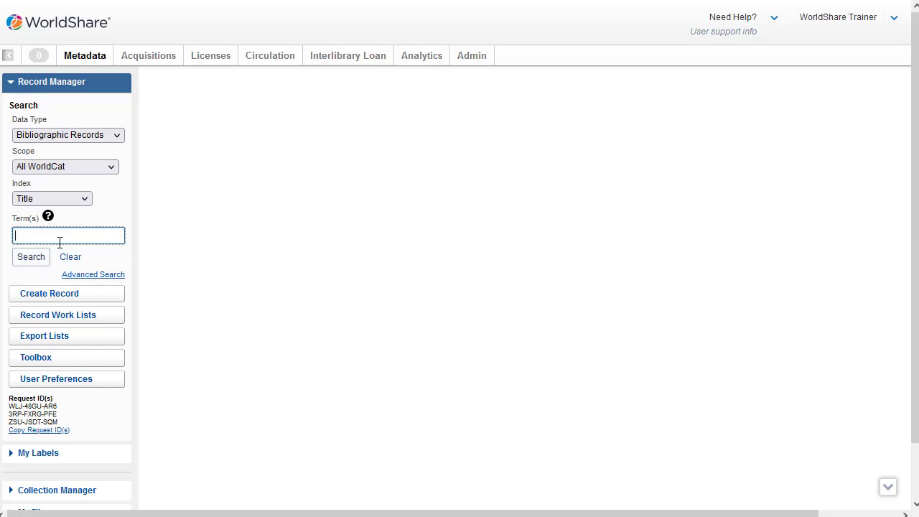
text(battle cry)
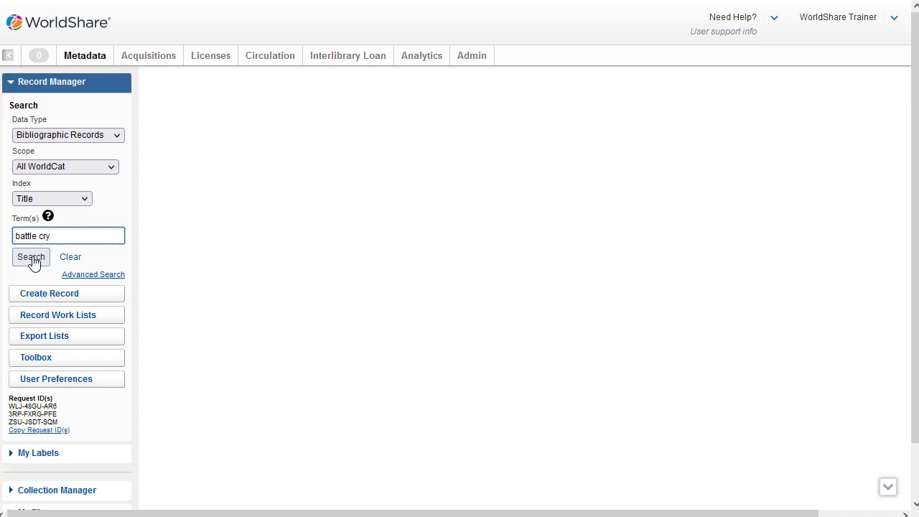
click(32, 261)
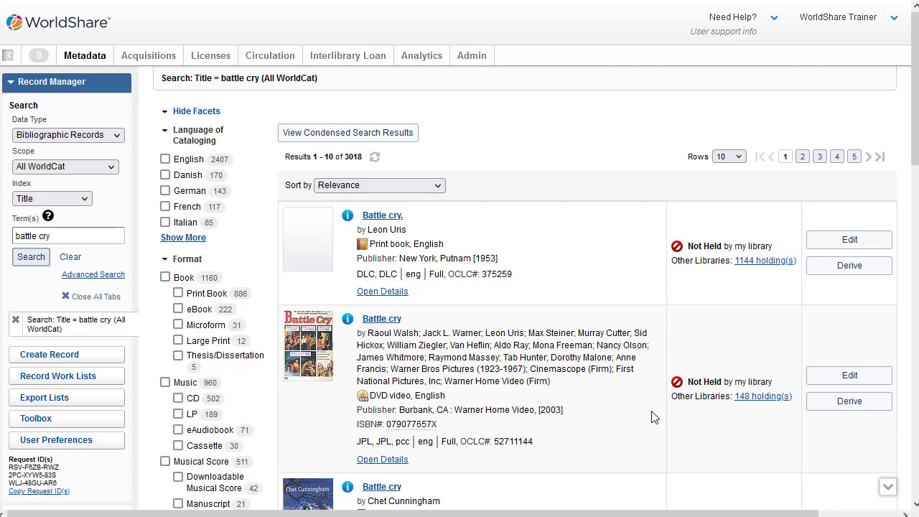
- Change the search index to Keyword and search for "battle cry jason wilson"
click(86, 199)
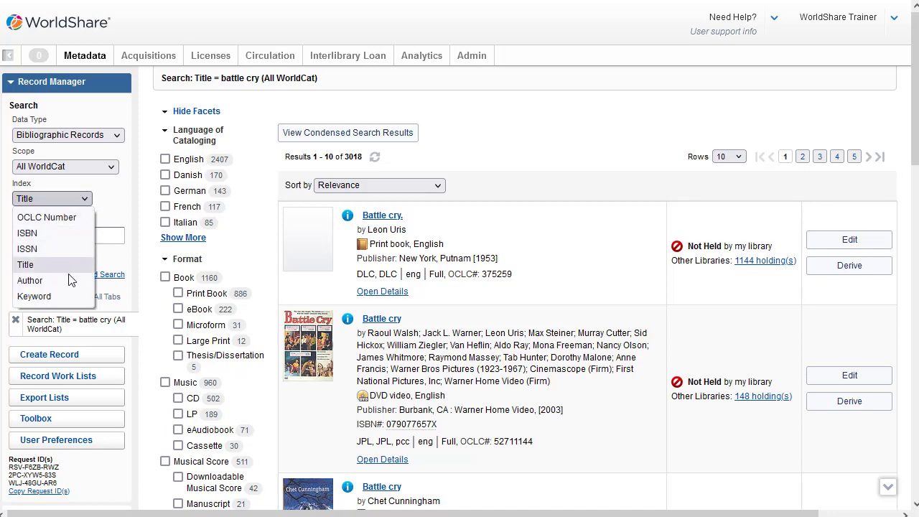
click(63, 296)
click(67, 238)
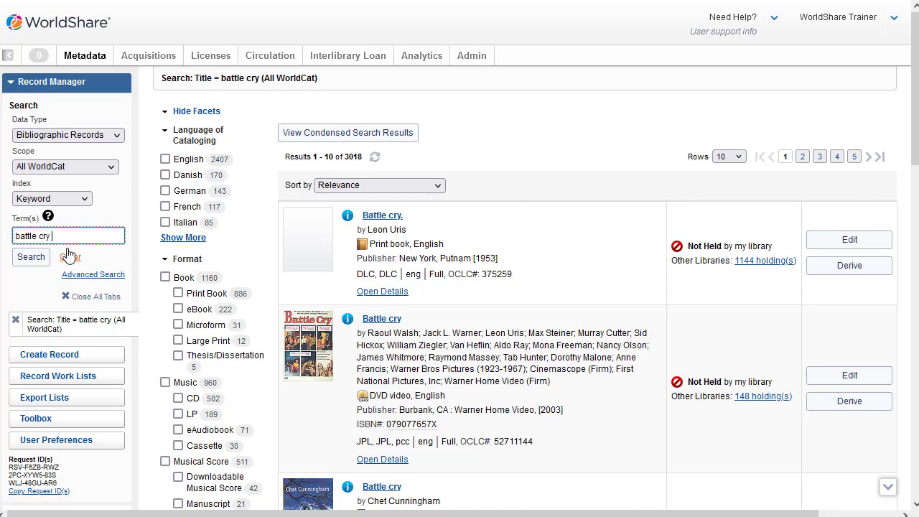
text(jason wilson)
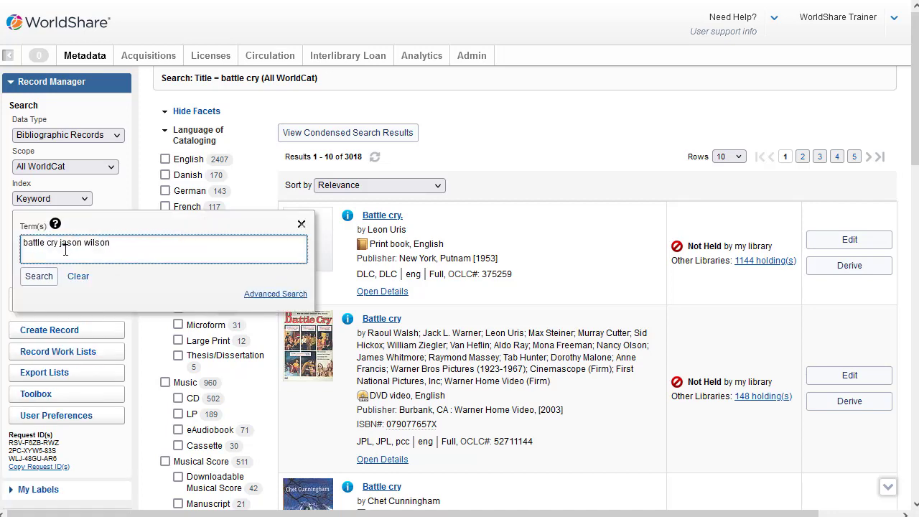
click(40, 277)
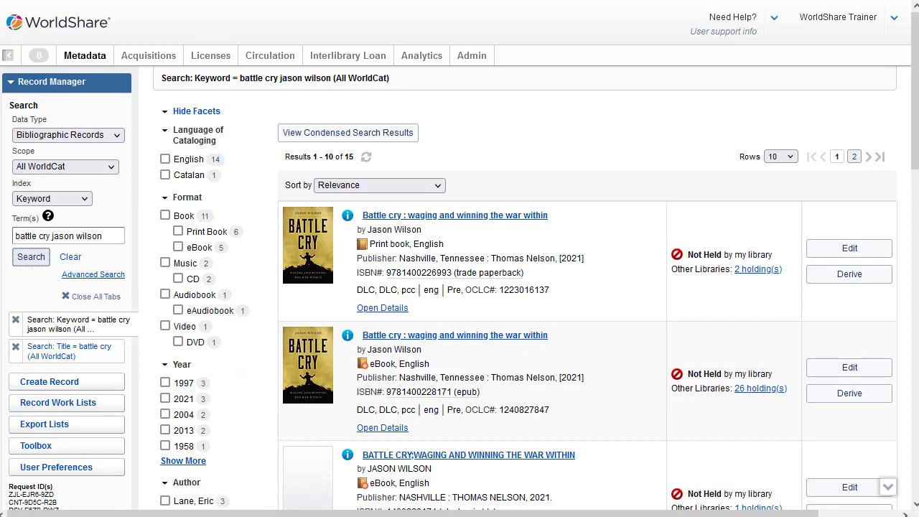
- Limit the keyword results to English cataloging and the Print Book format, and clear the search terms
click(165, 160)
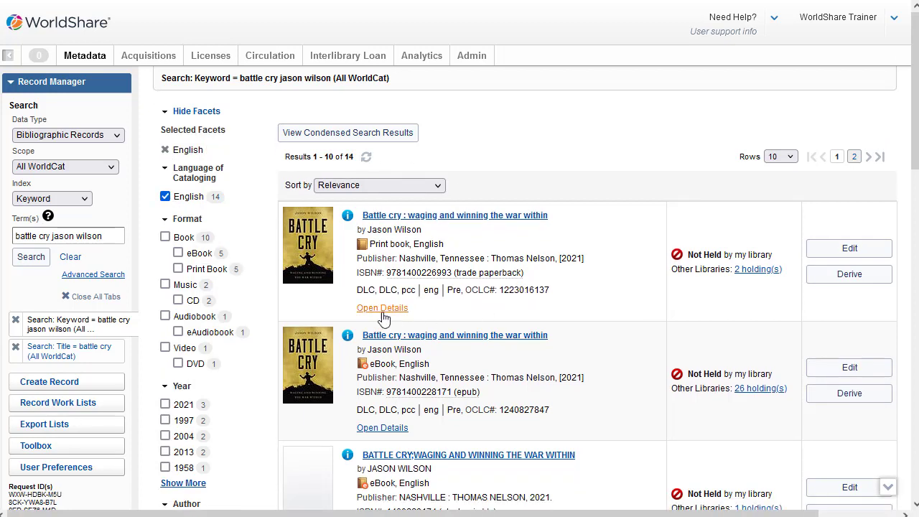
click(179, 269)
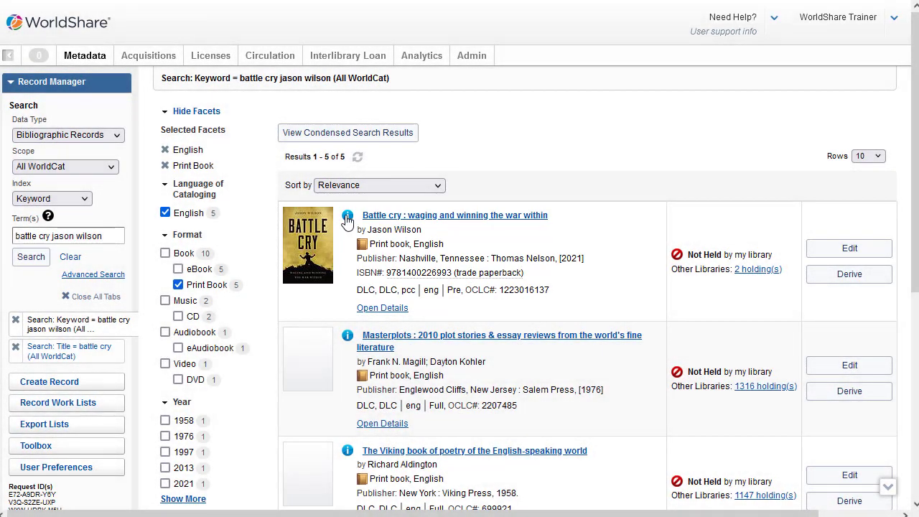
mouse_move(348, 217)
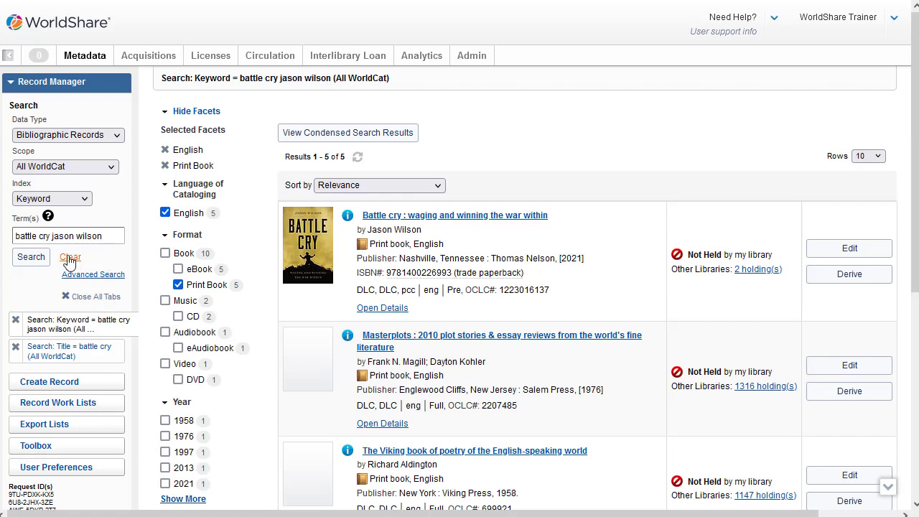
click(69, 258)
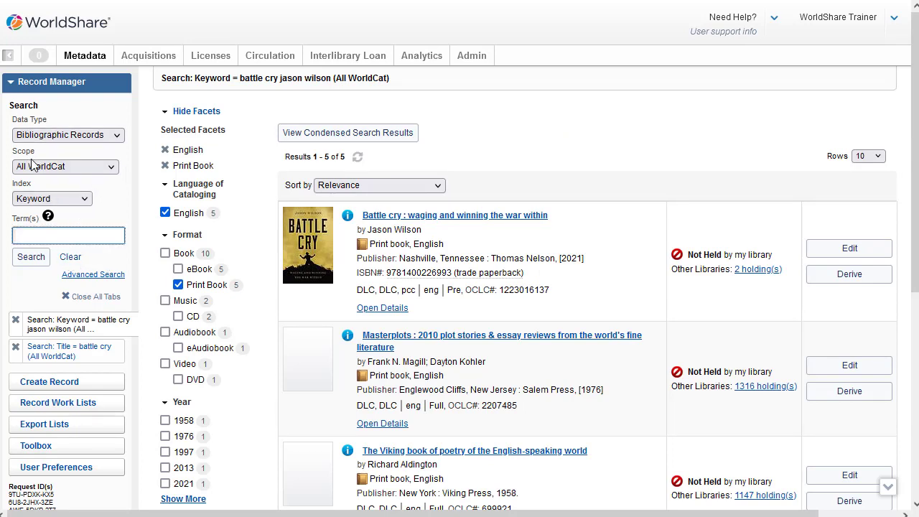
- Search the bibliographic records in My Library Holdings by title for "canine good citizen"
click(112, 170)
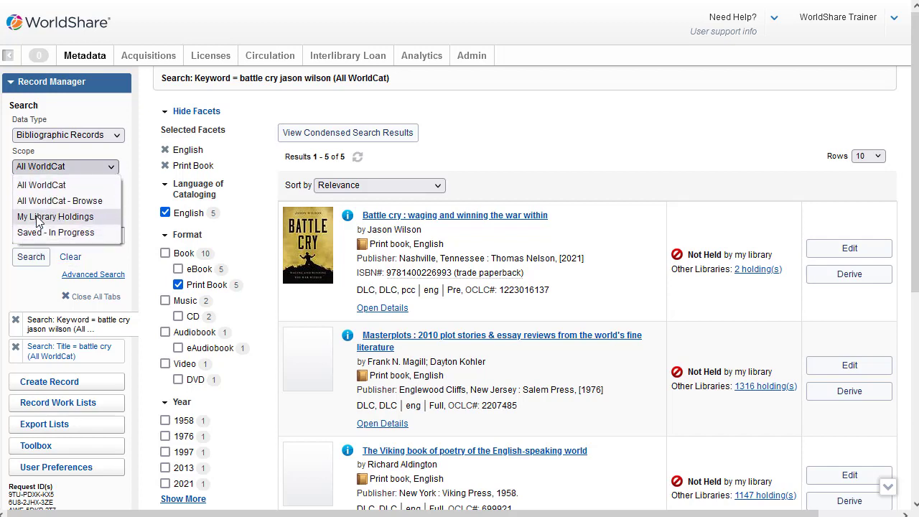
key(Down)
click(50, 199)
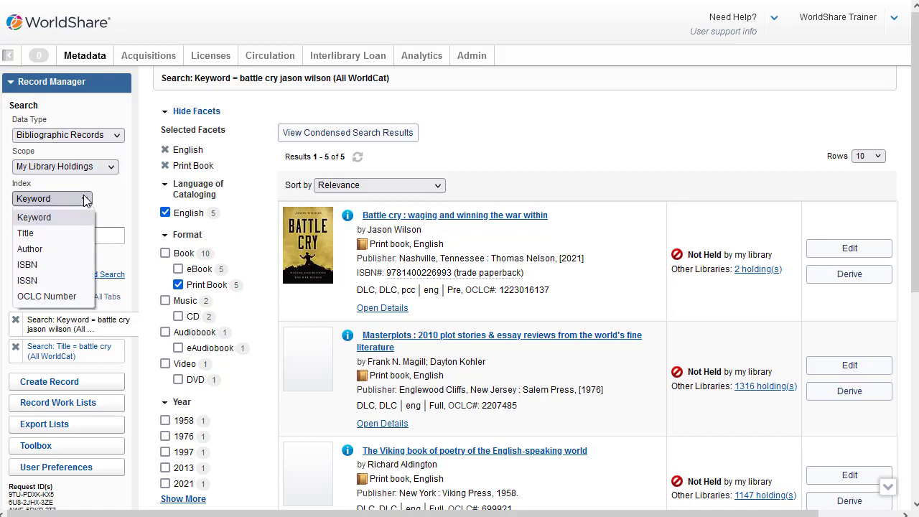
key(Escape)
click(55, 239)
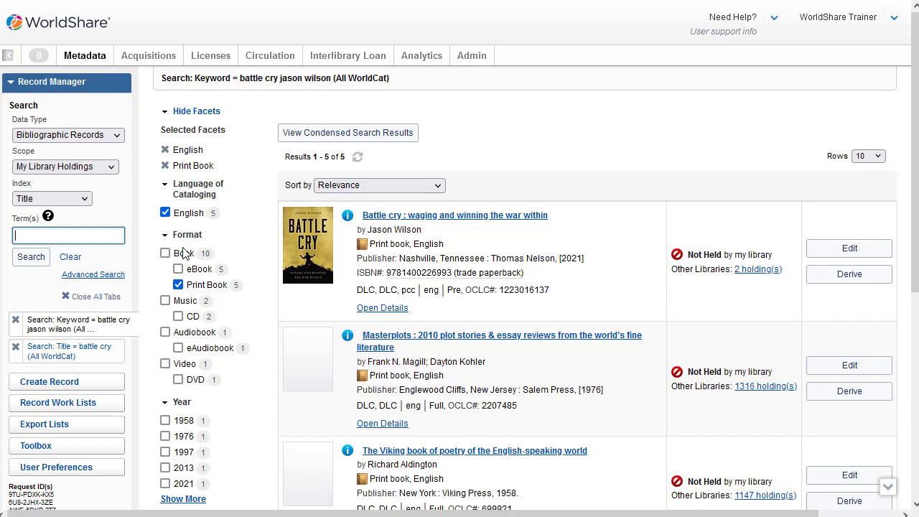
text(canine good citizen)
key(Return)
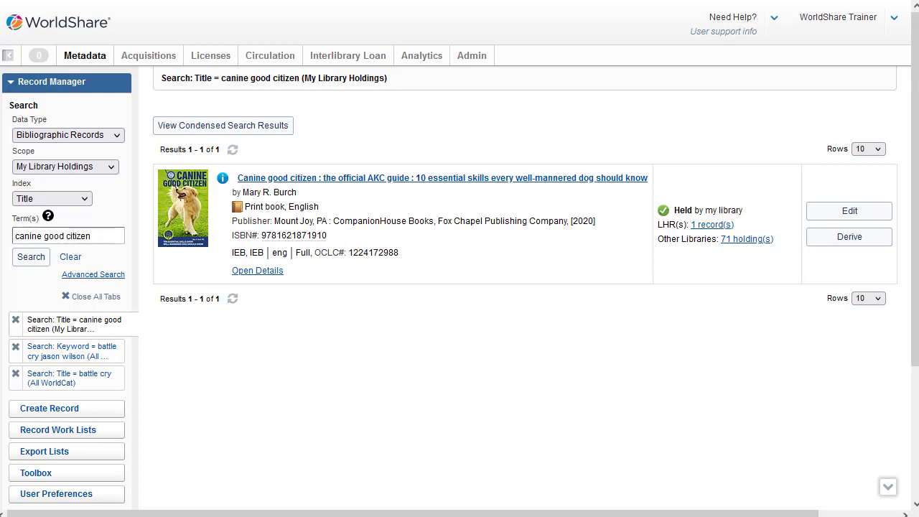
- Go to the OCLC Support site and open the WorldShare Record Manager help under Metadata Services
click(775, 19)
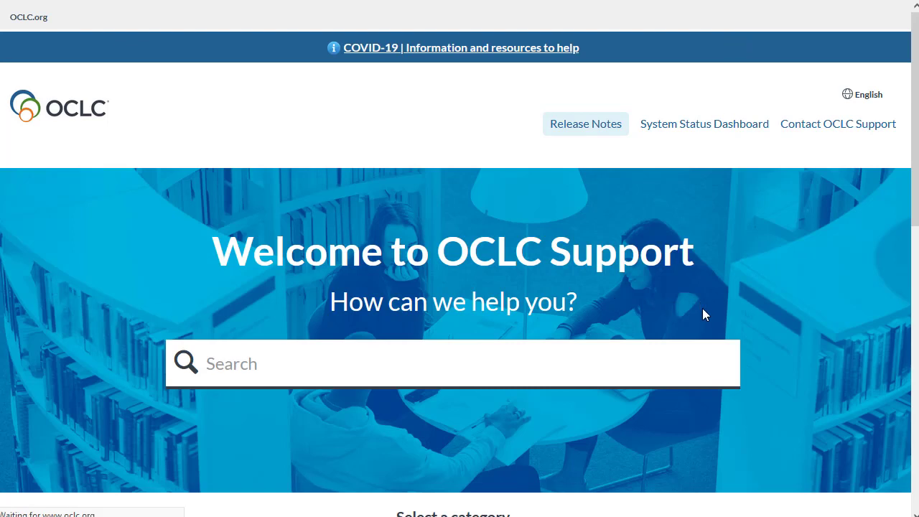
scroll(638, 352, down, 3)
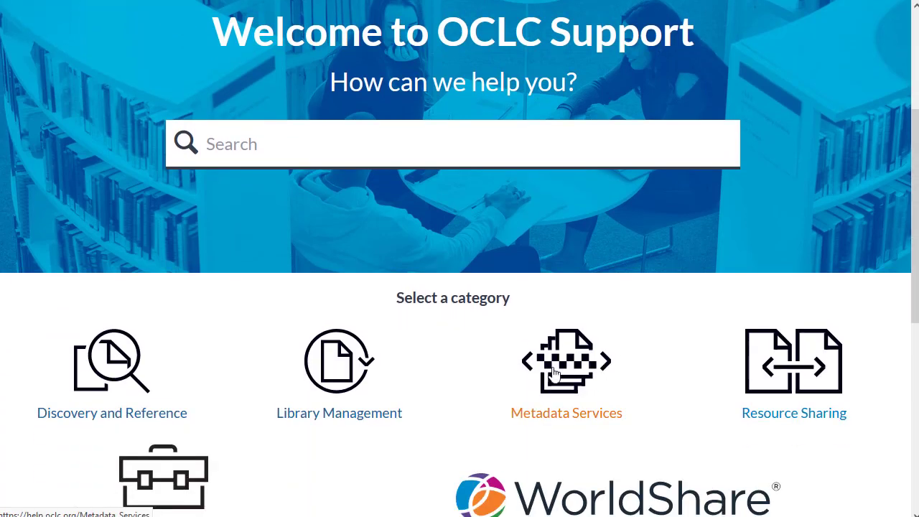
click(571, 381)
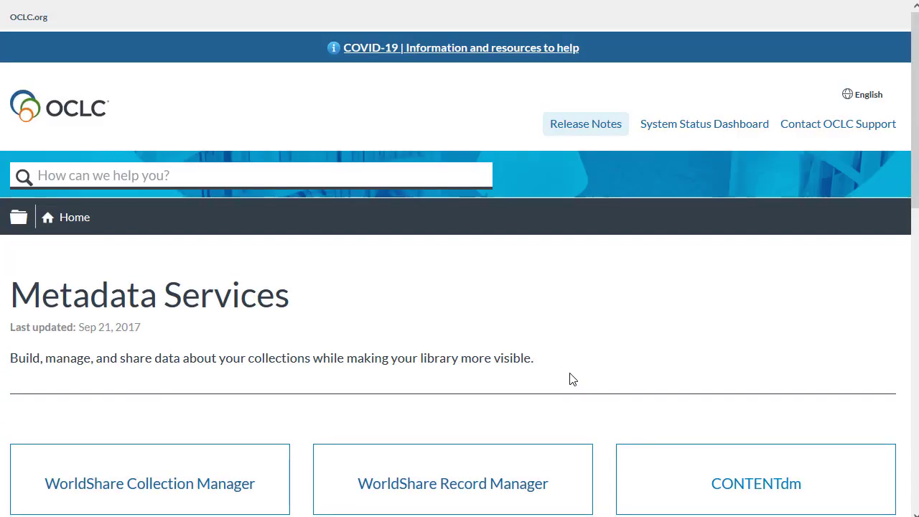
scroll(573, 380, down, 2)
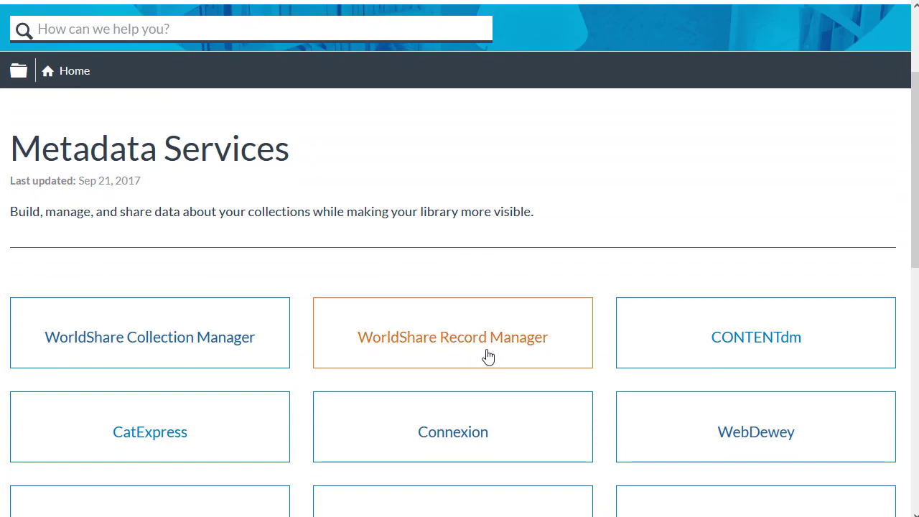
click(489, 349)
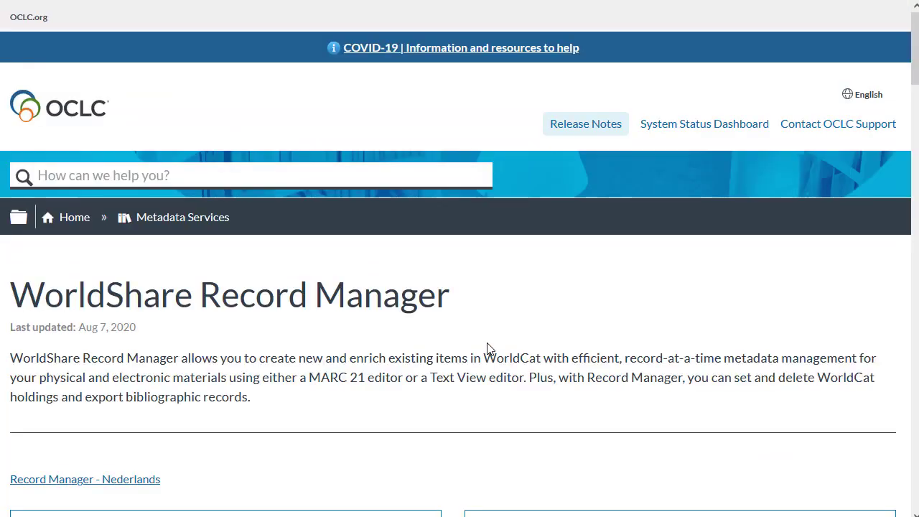
- Find the Search section of the Record Manager help and look over its topics, such as Basic search
scroll(487, 350, down, 2)
scroll(488, 349, down, 6)
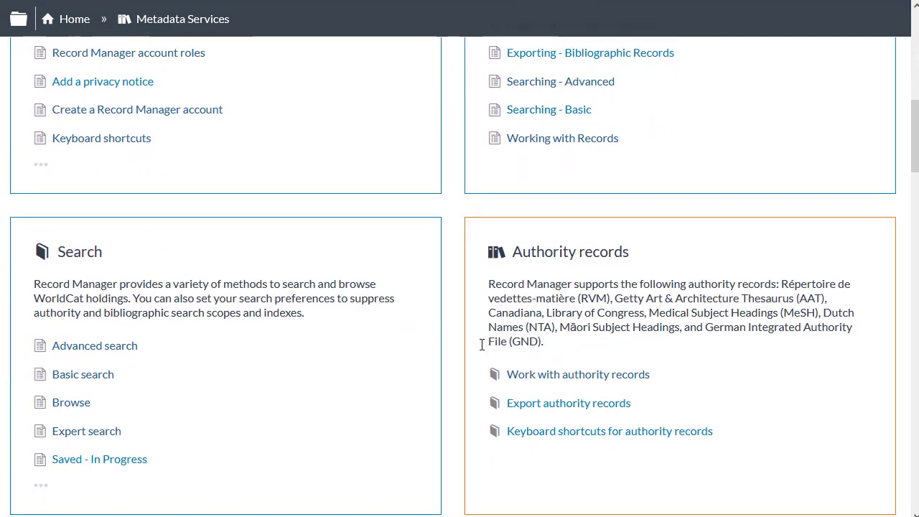
click(82, 375)
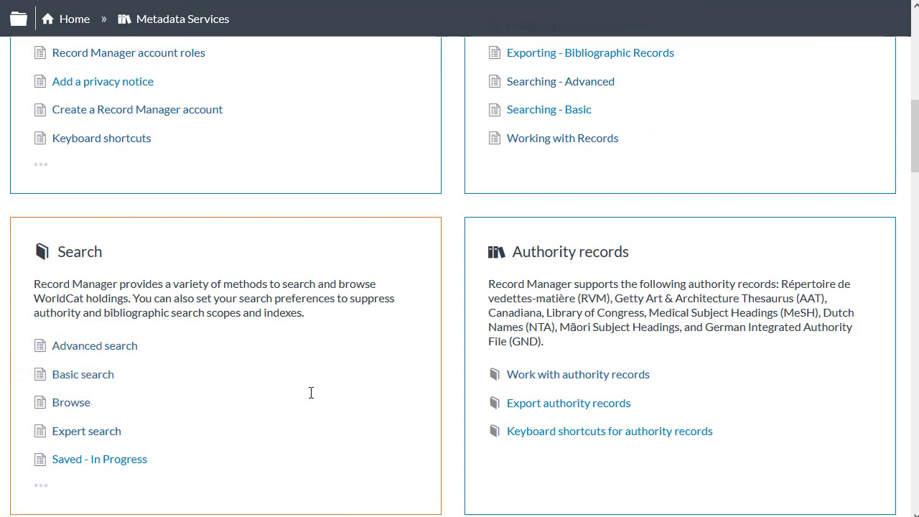